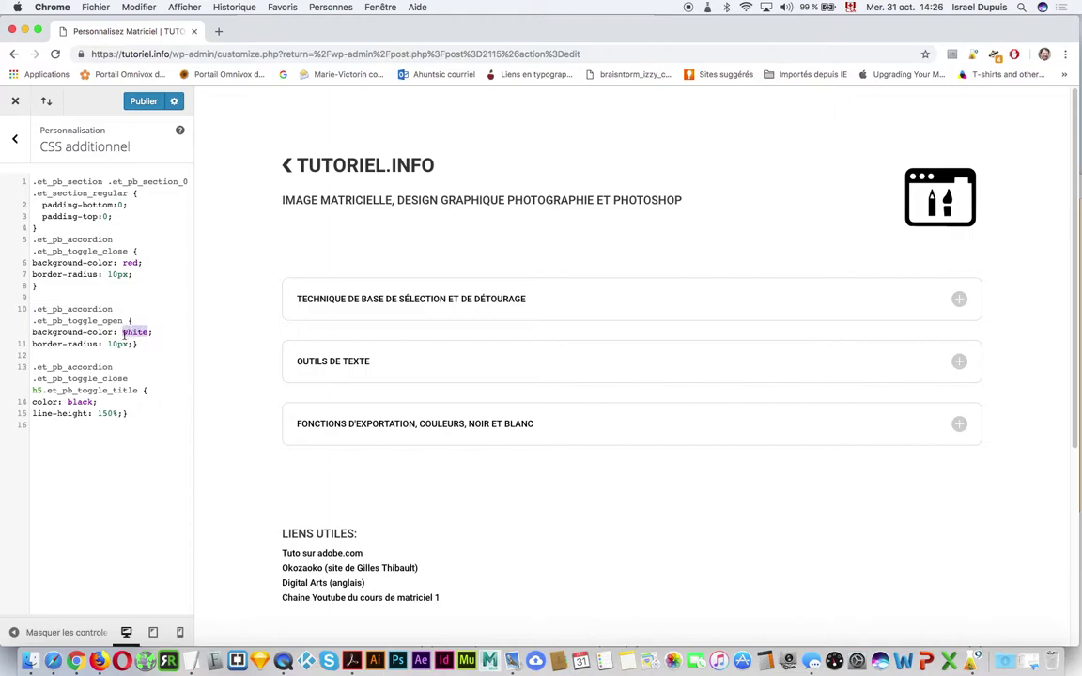
Set the background-color of the .et_pb_toggle_open accordion rule to red and publish the additional CSS
type("red")
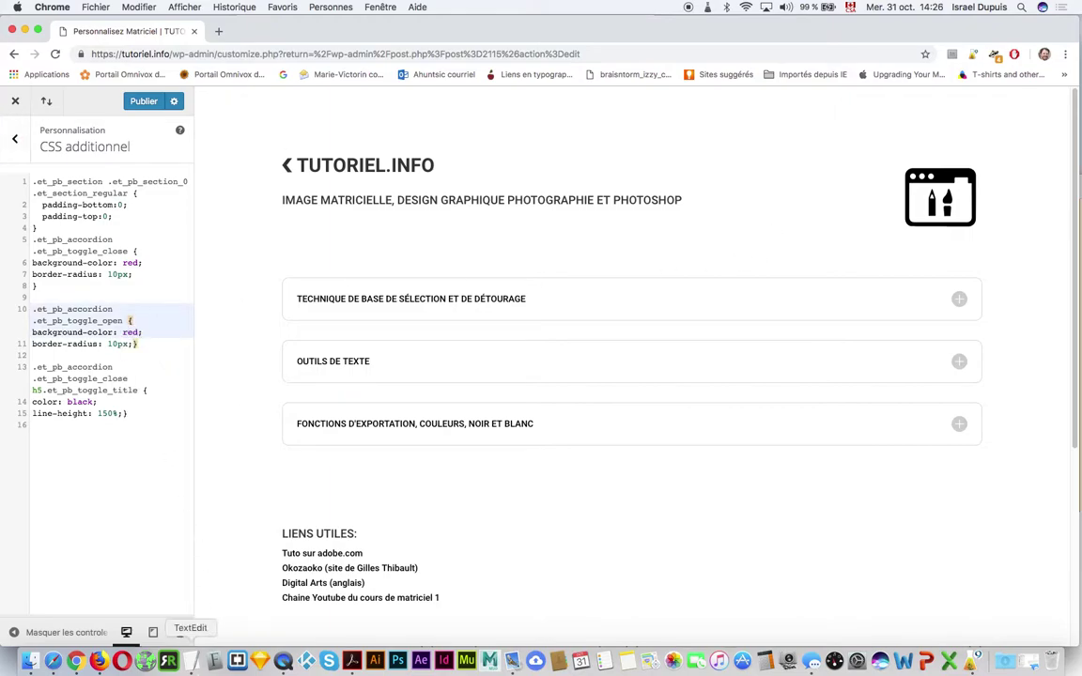
left_click(99, 662)
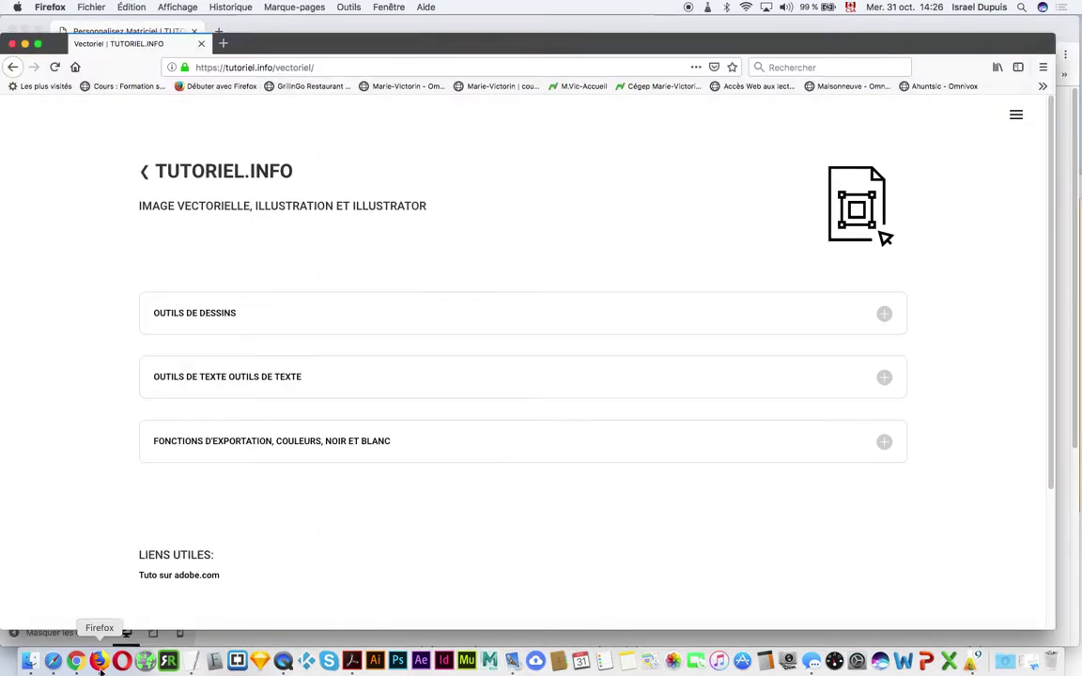
left_click(54, 67)
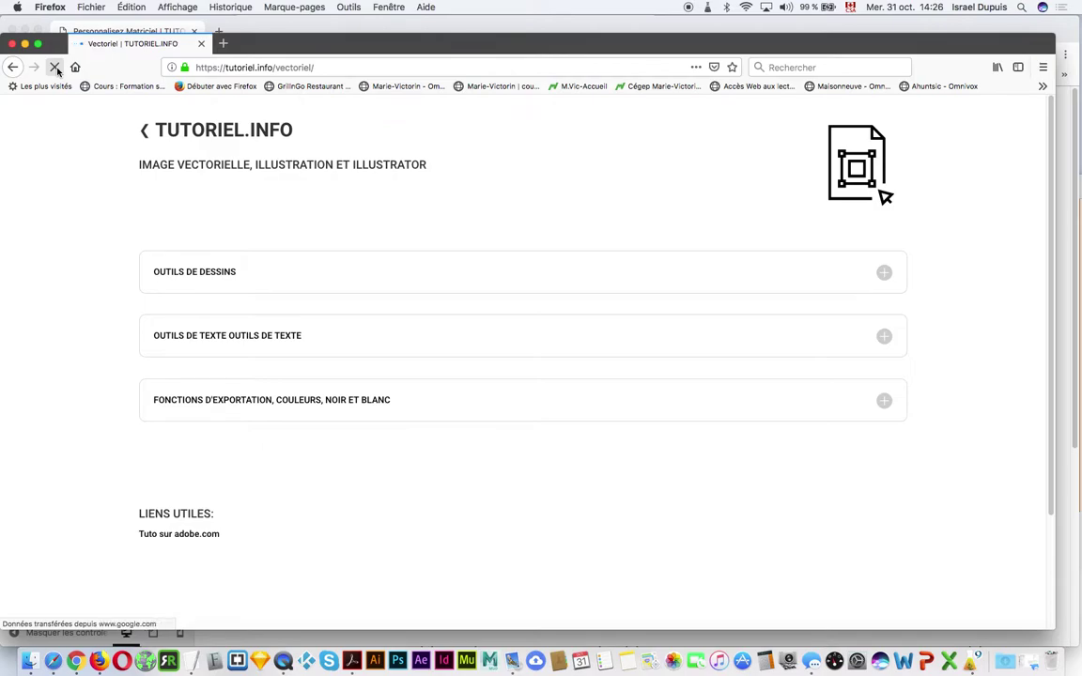
left_click(247, 29)
left_click(141, 101)
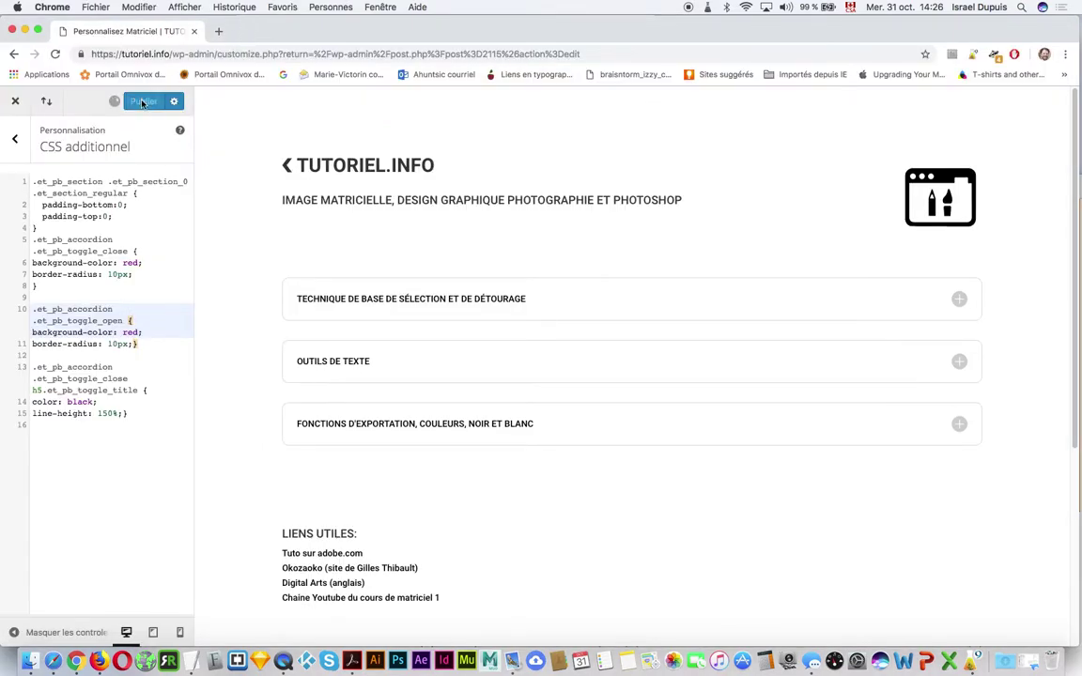
Reload the Vectoriel page in Firefox to check the accordion colours, and return to Chrome
key("super+Tab")
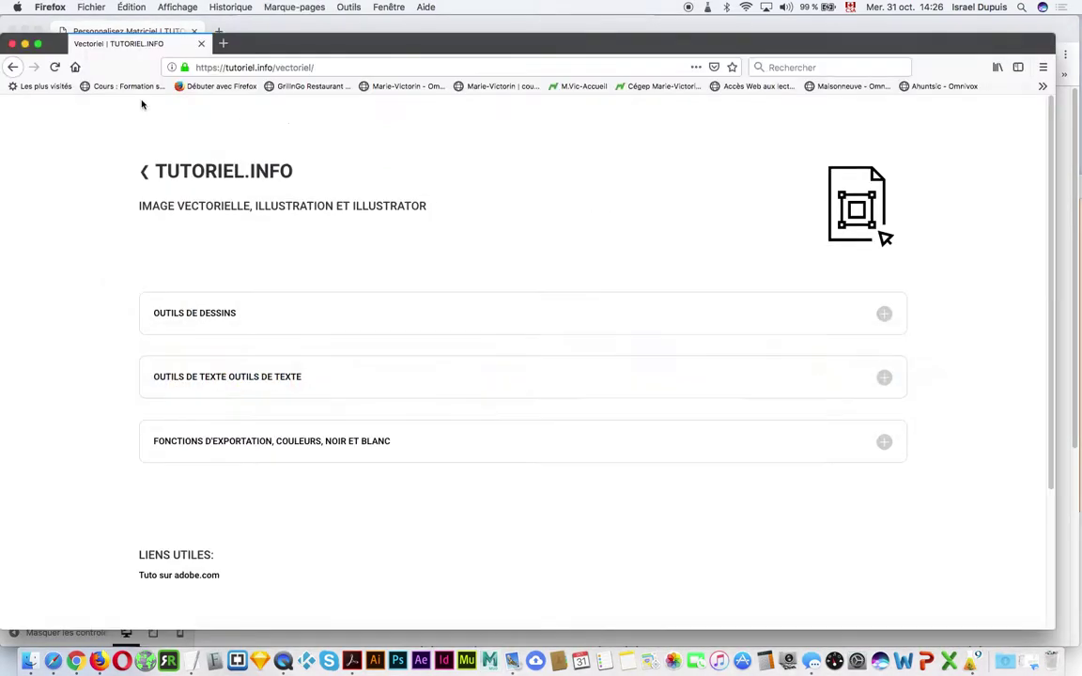
left_click(53, 67)
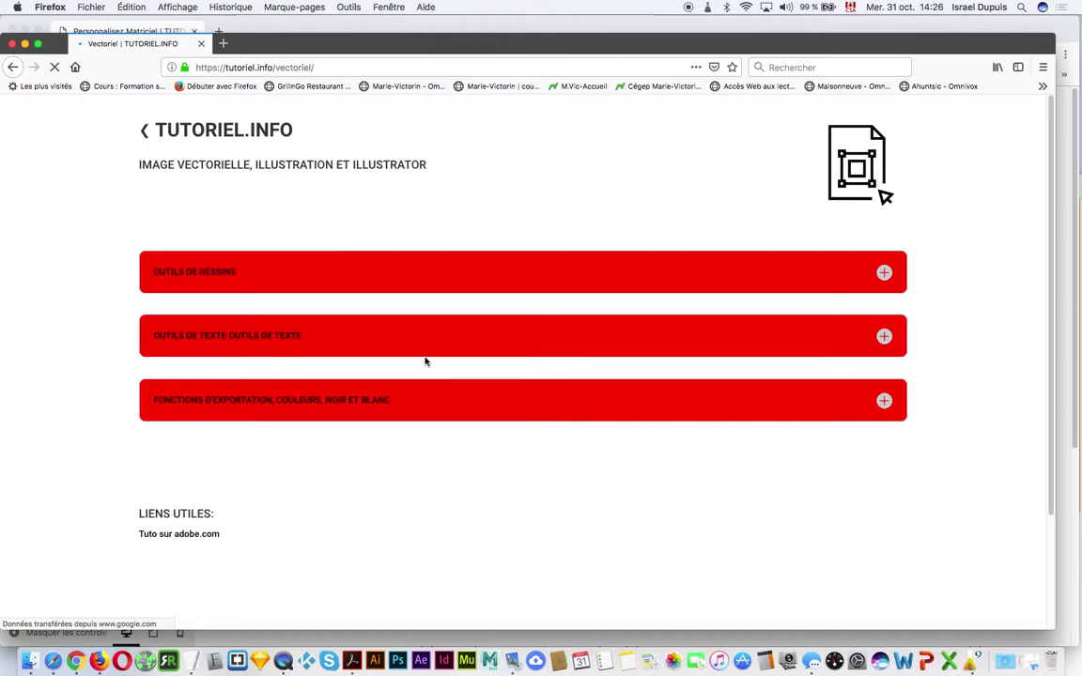
key("super+Tab")
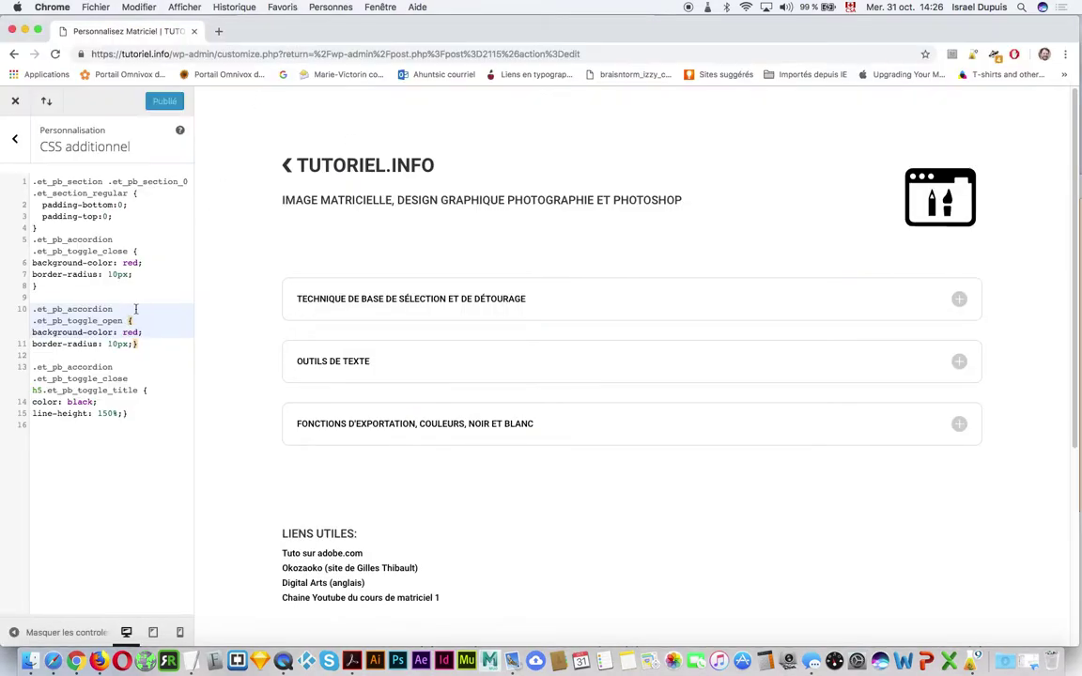
Set the background-color of both the closed and open accordion toggle rules to white and publish the CSS
double_click(128, 263)
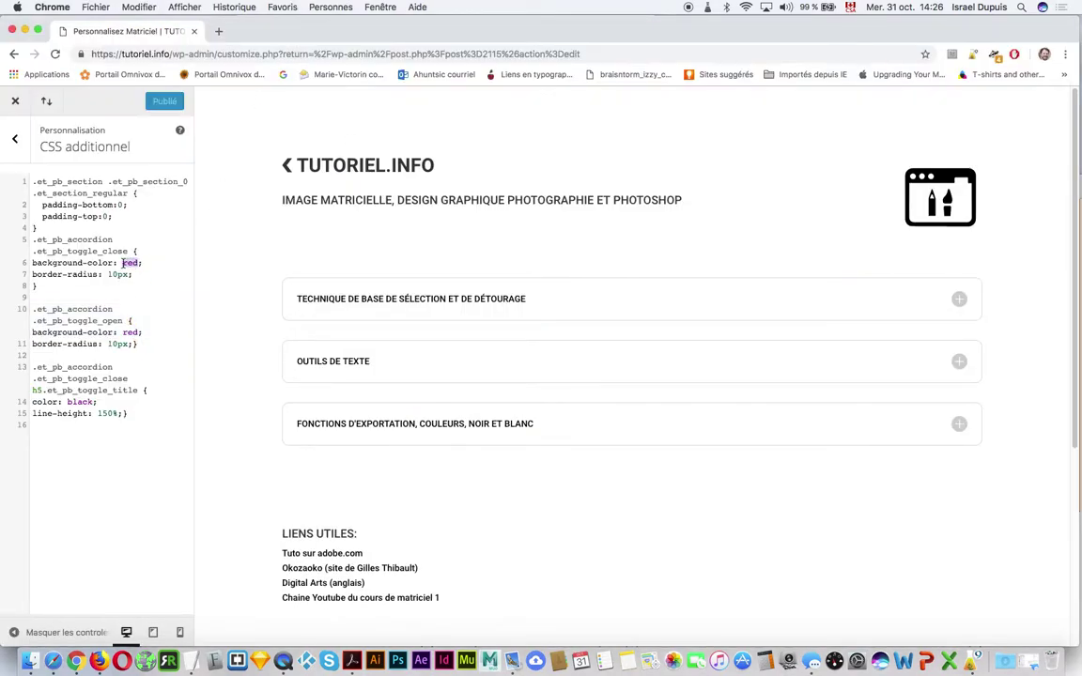
type("white")
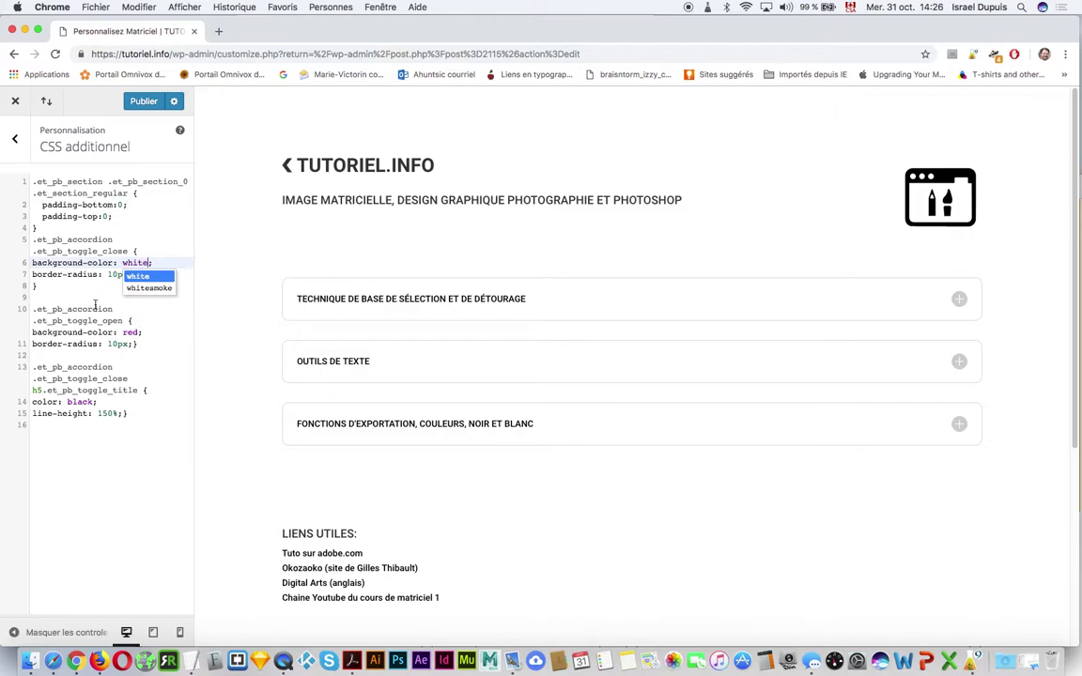
double_click(128, 333)
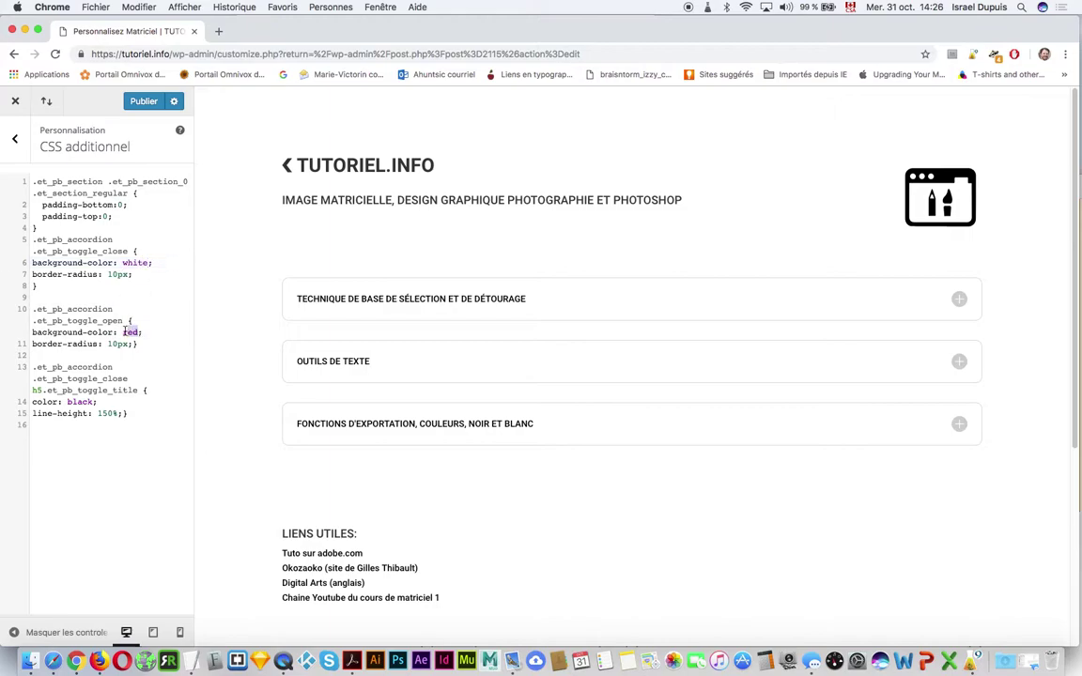
type("whi")
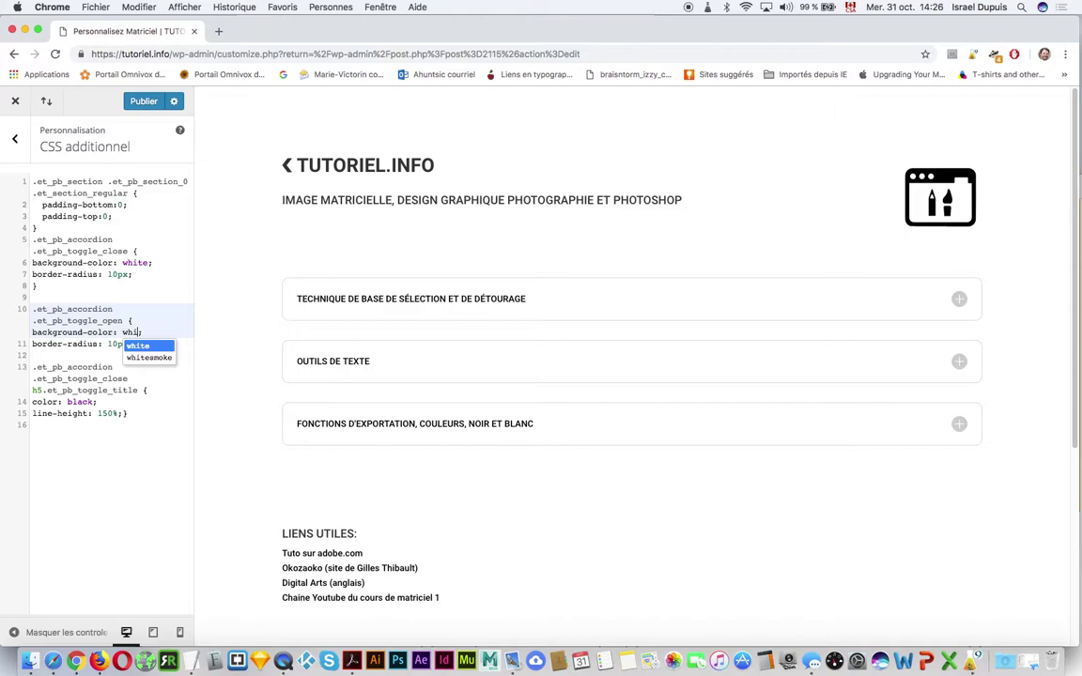
key("Return")
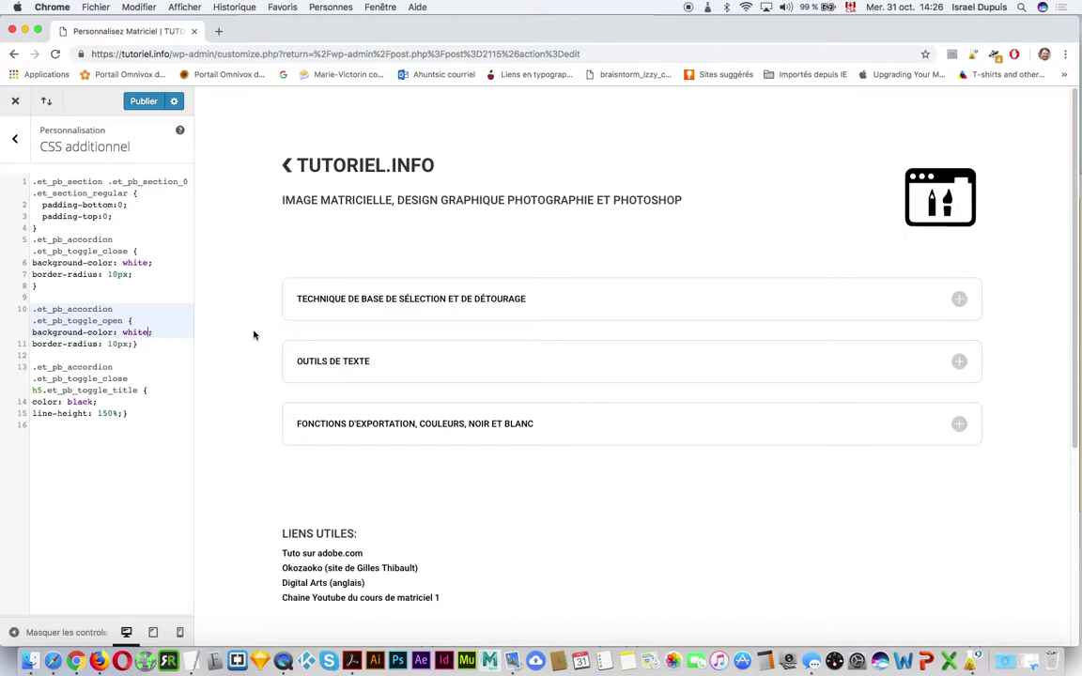
left_click(142, 100)
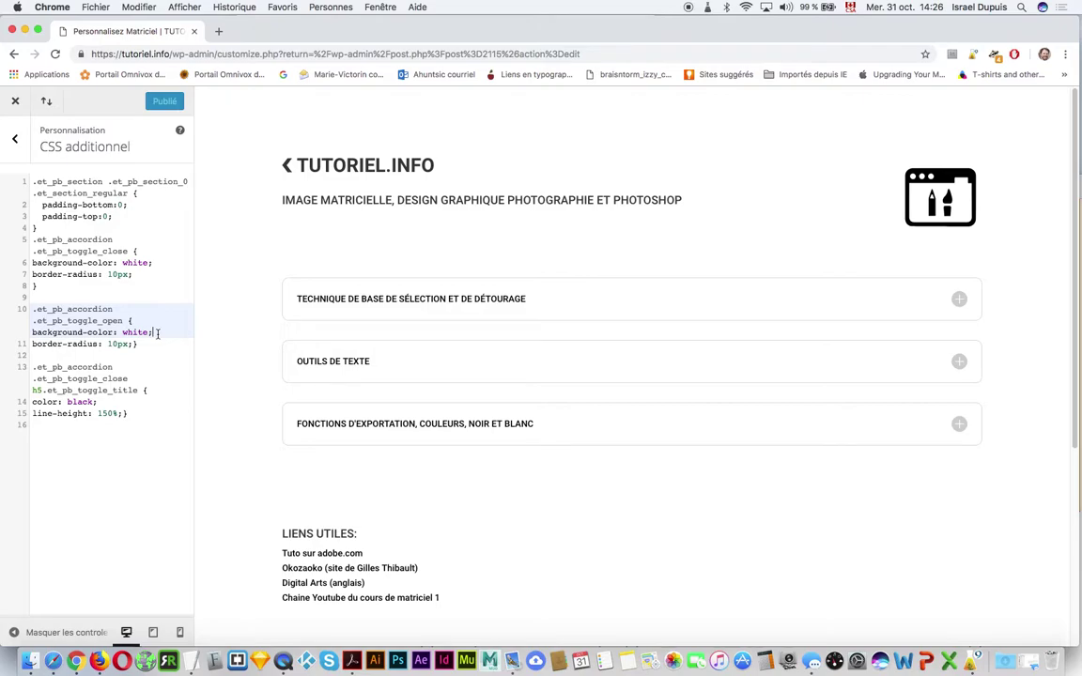
Add a second declaration, background-color: black;, to the .et_pb_toggle_open accordion rule
key("Return")
type("ba")
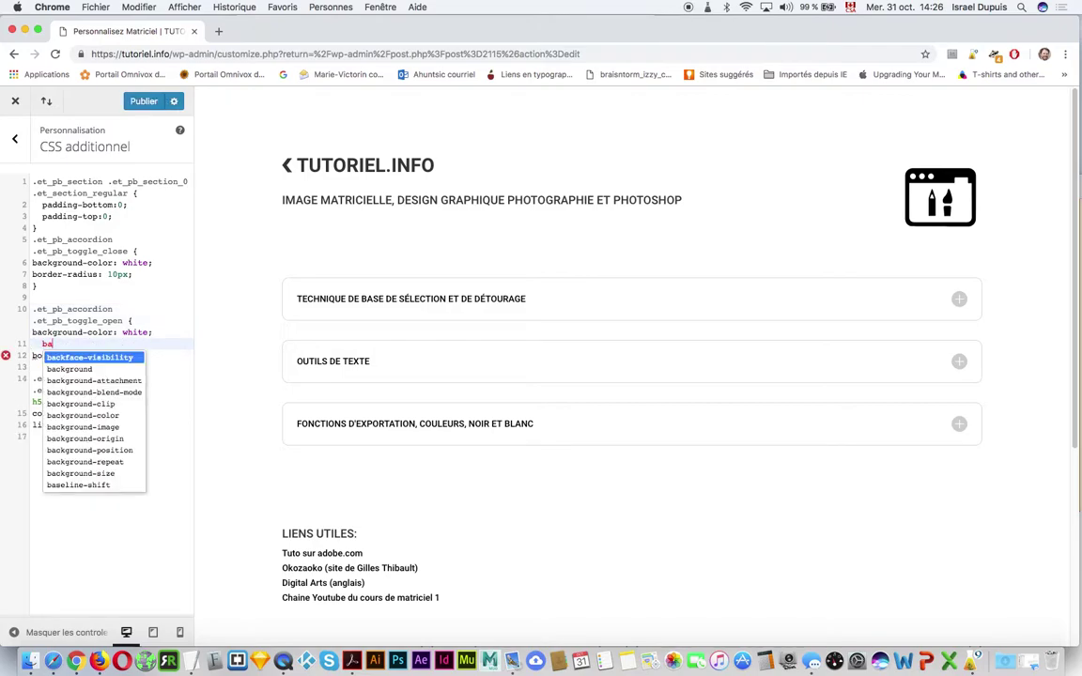
left_click(118, 414)
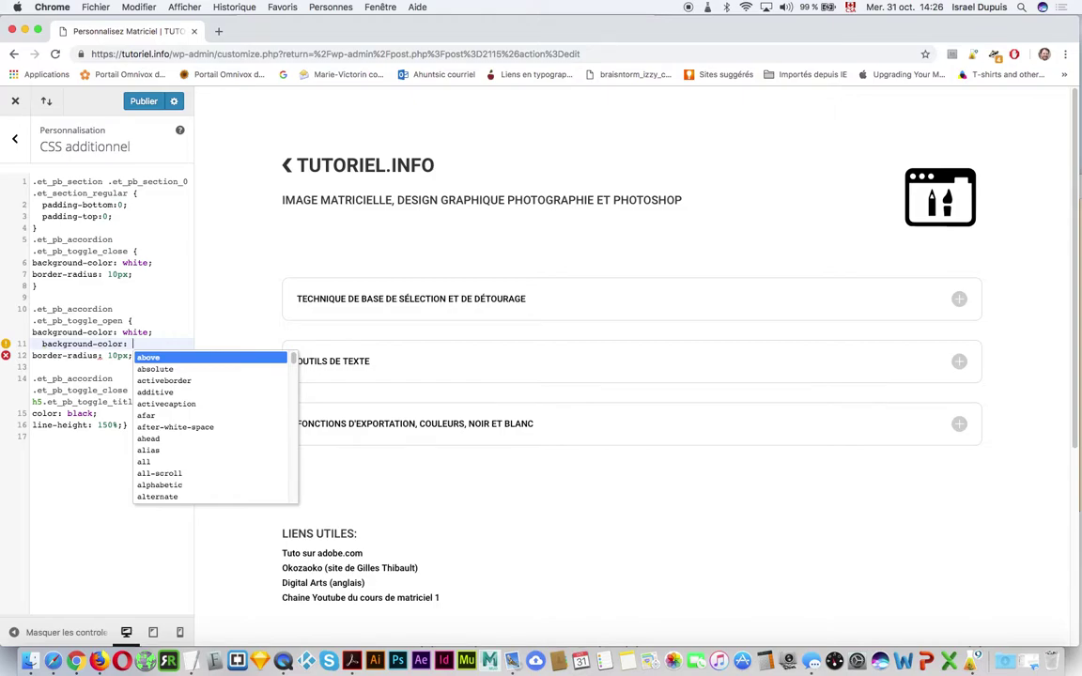
type("bla")
key("Return")
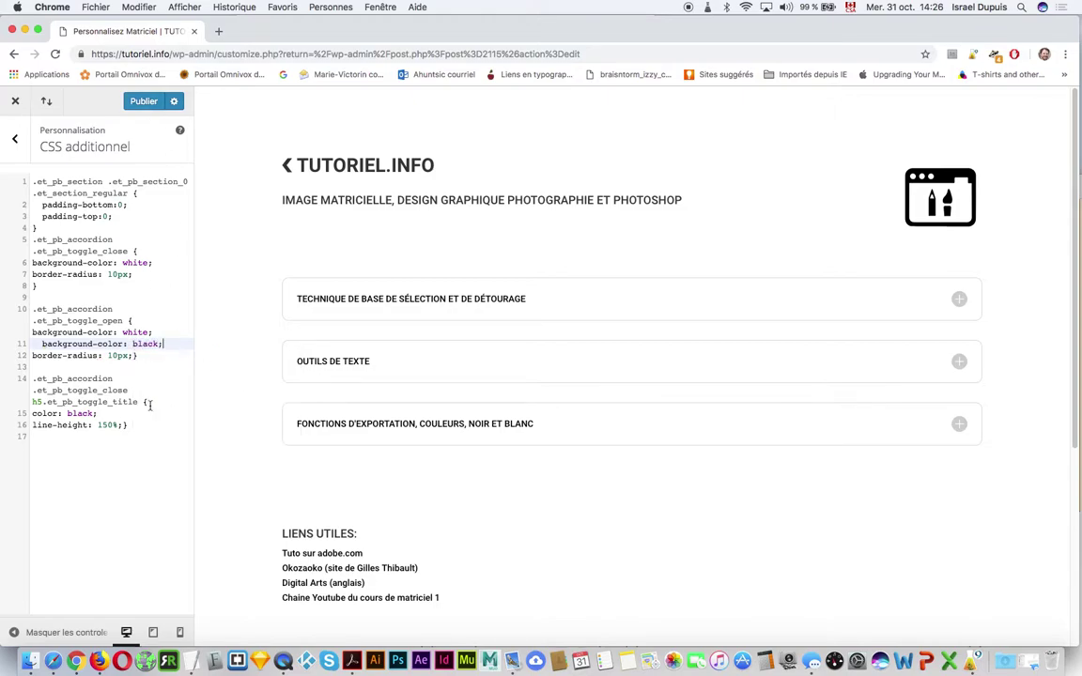
Delete the background-color: black; line from the .et_pb_toggle_open rule
left_click_drag(170, 344, 30, 344)
key("BackSpace")
key("BackSpace")
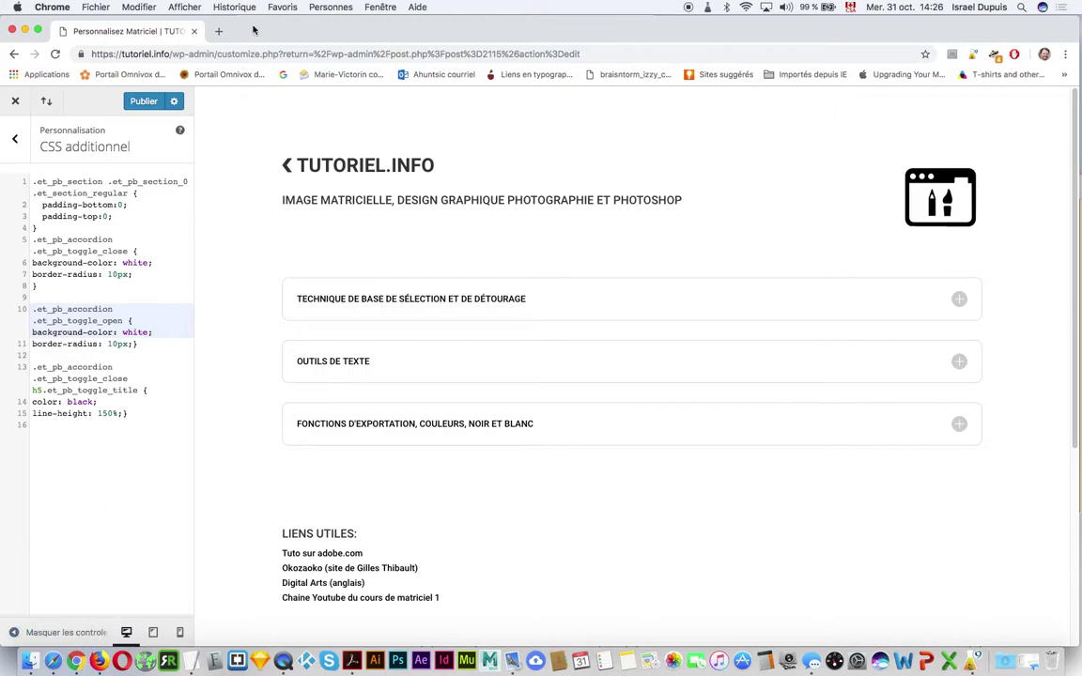
Switch to Firefox and reload the Vectoriel page to check the accordion's appearance
left_click_drag(244, 32, 309, 164)
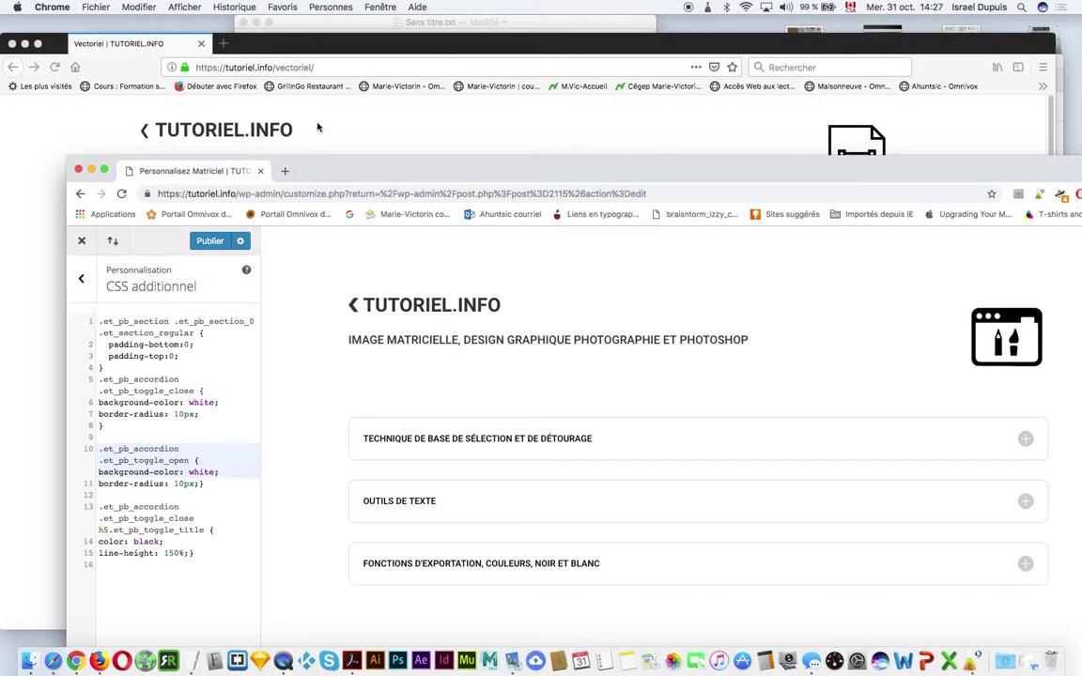
left_click(317, 126)
left_click(57, 68)
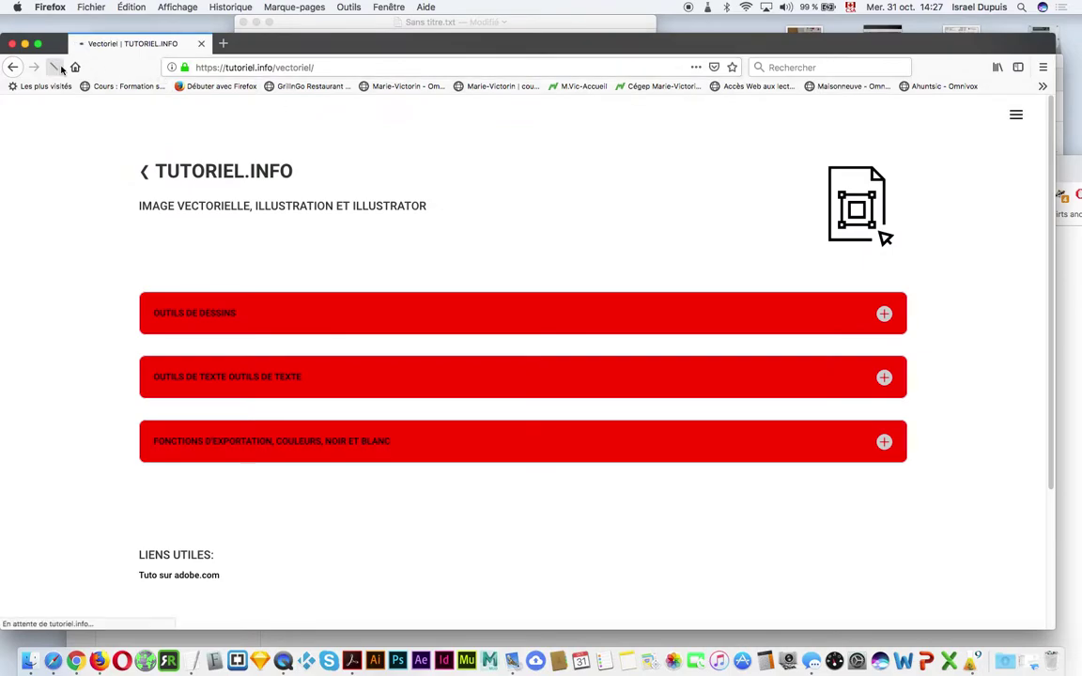
Switch back to Chrome and publish the additional CSS
left_click(75, 661)
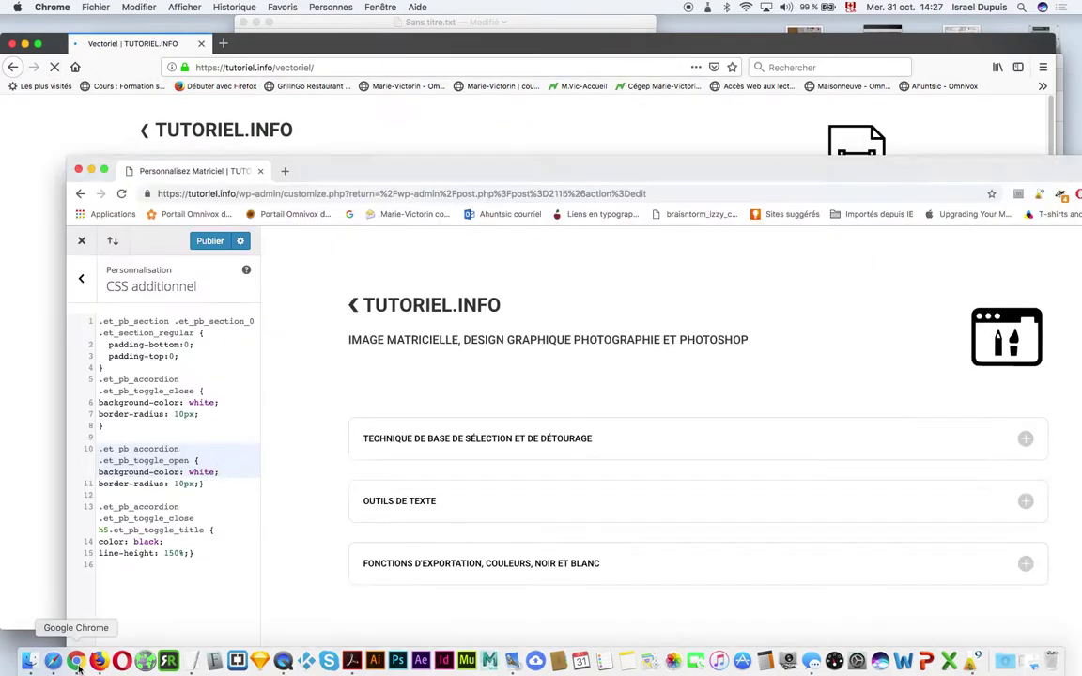
left_click_drag(342, 163, 300, 78)
left_click(170, 159)
Close the WordPress customizer and open the Cinétique page for editing
left_click(39, 158)
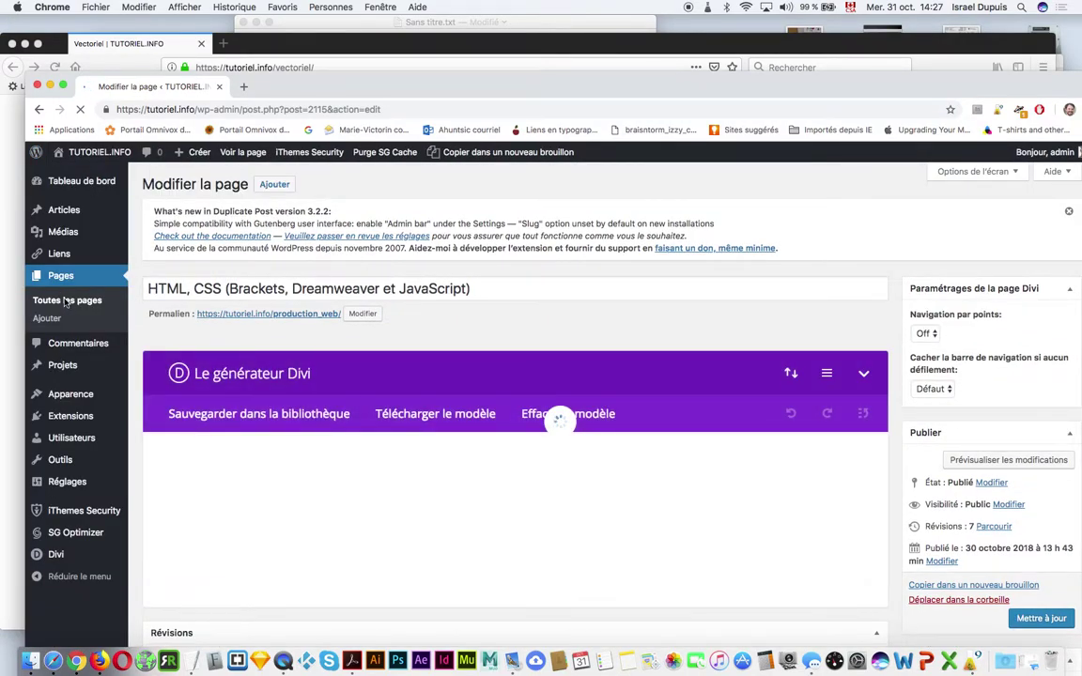
left_click(66, 300)
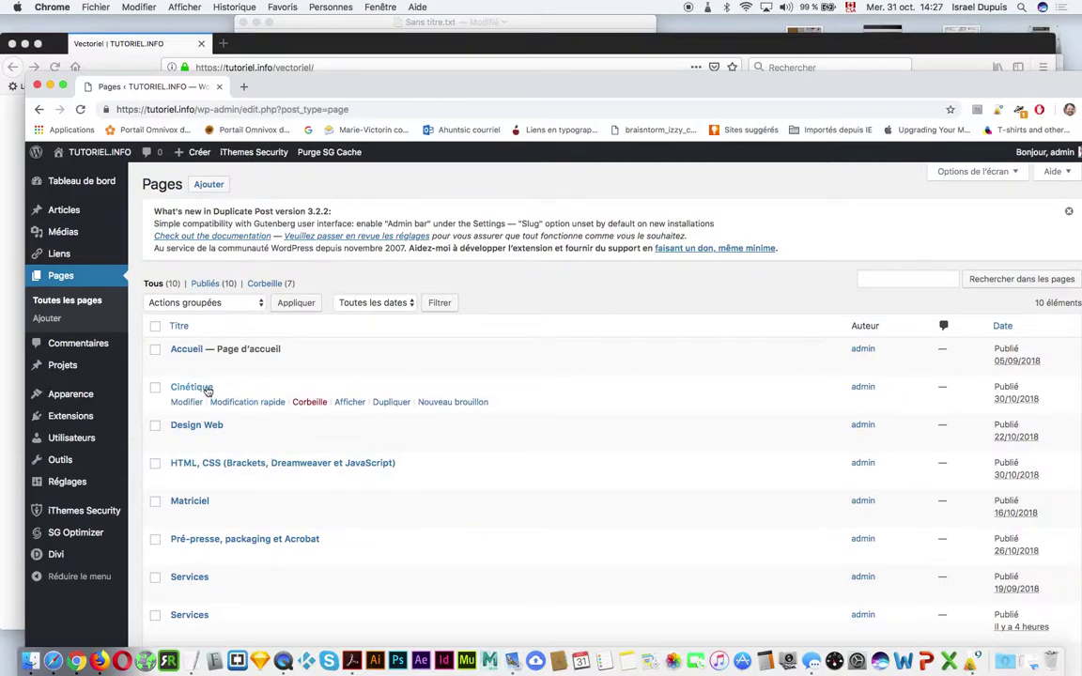
left_click(187, 403)
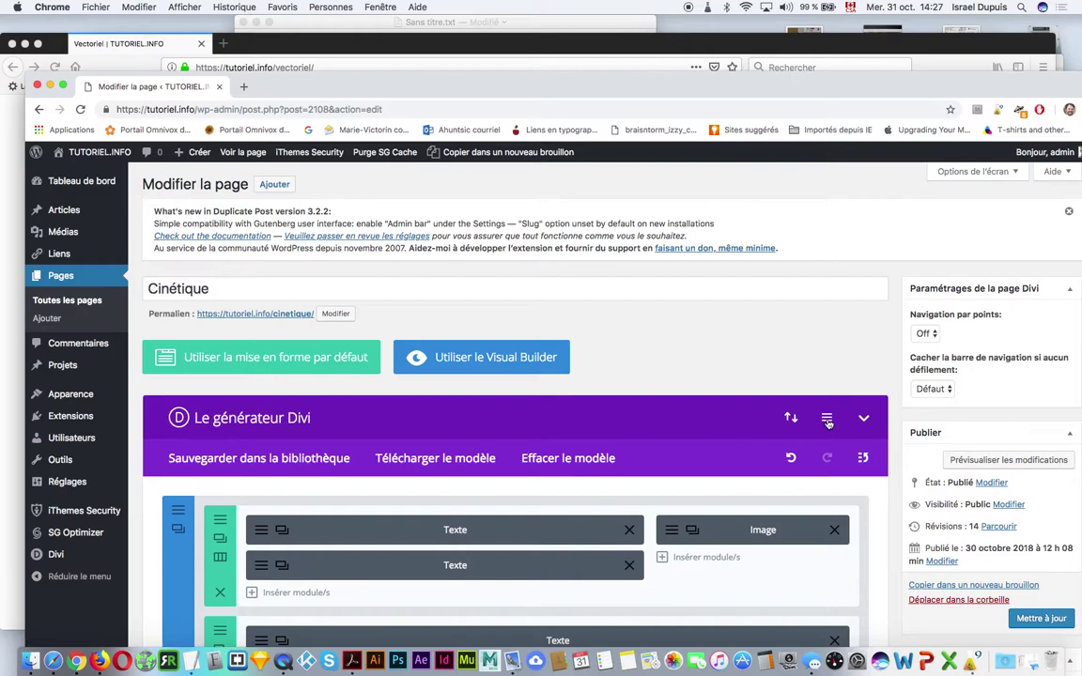
Examine the Personnaliser CSS field in the Divi builder settings and close them without changes
left_click(828, 422)
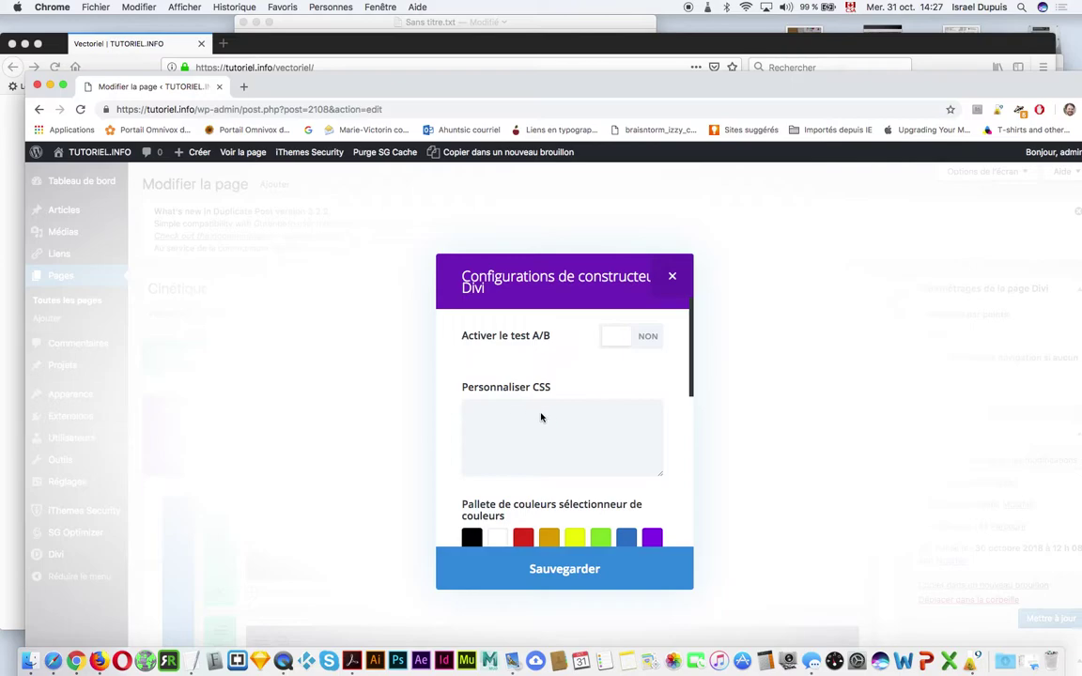
left_click(564, 451)
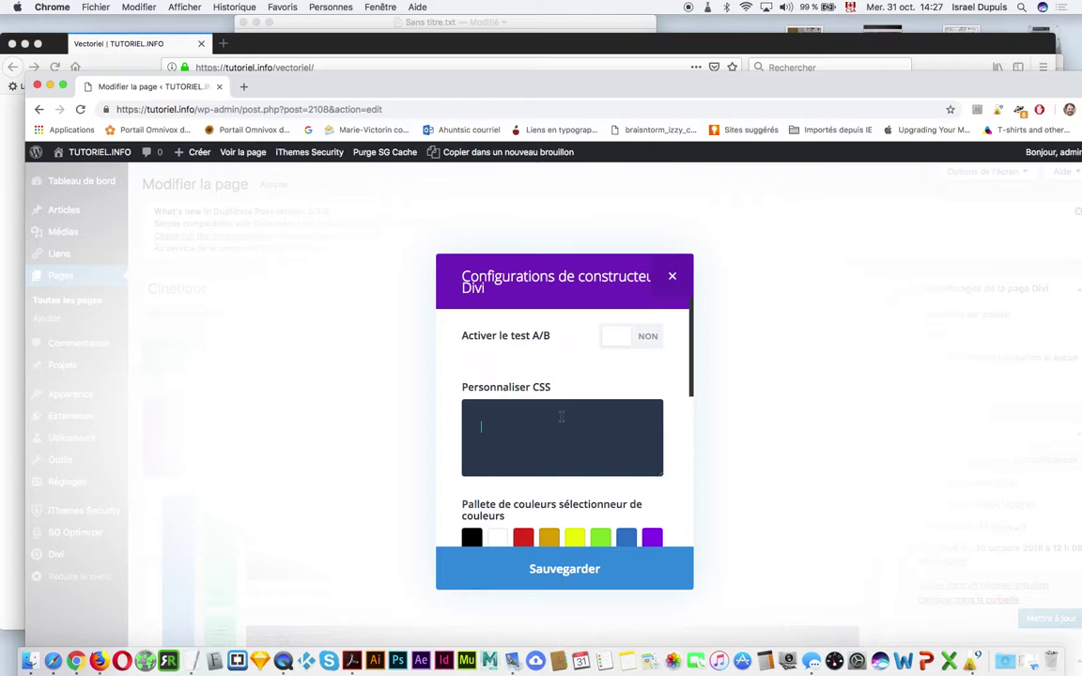
left_click(671, 276)
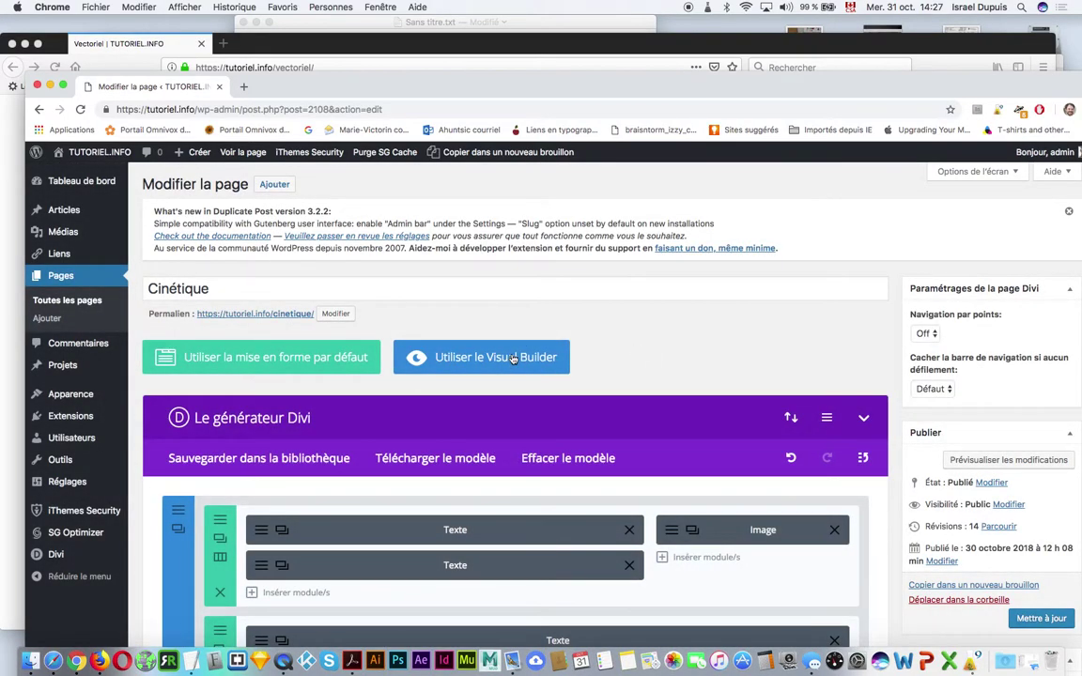
Launch the Visual Builder for the Cinétique page and display its layout in wireframe view
left_click(511, 358)
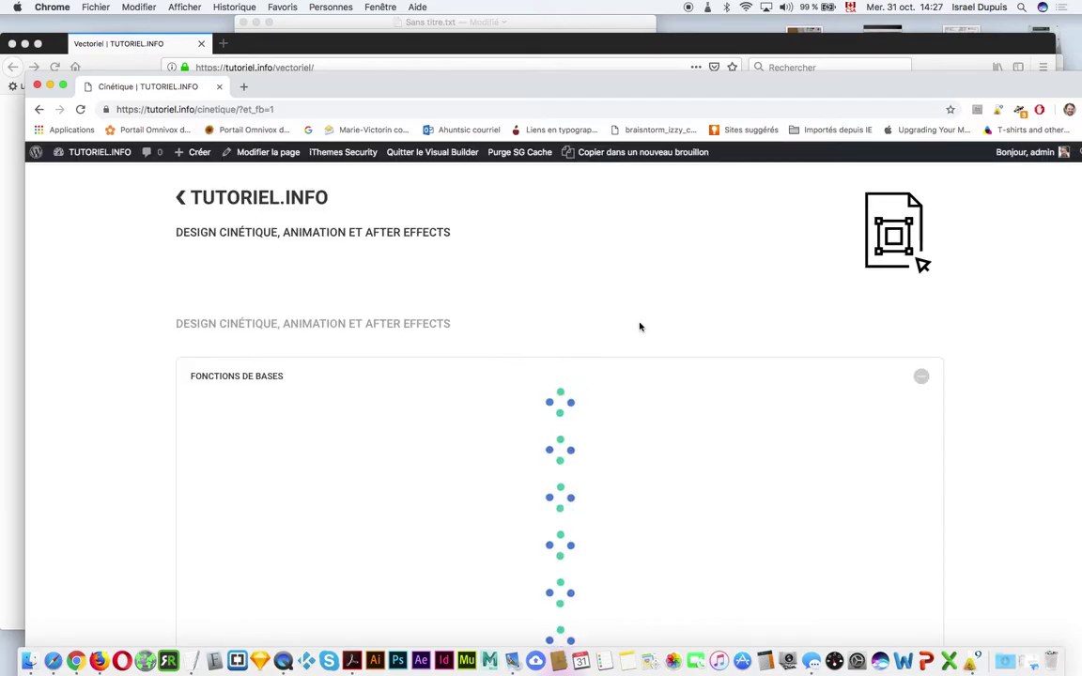
left_click_drag(674, 88, 665, 25)
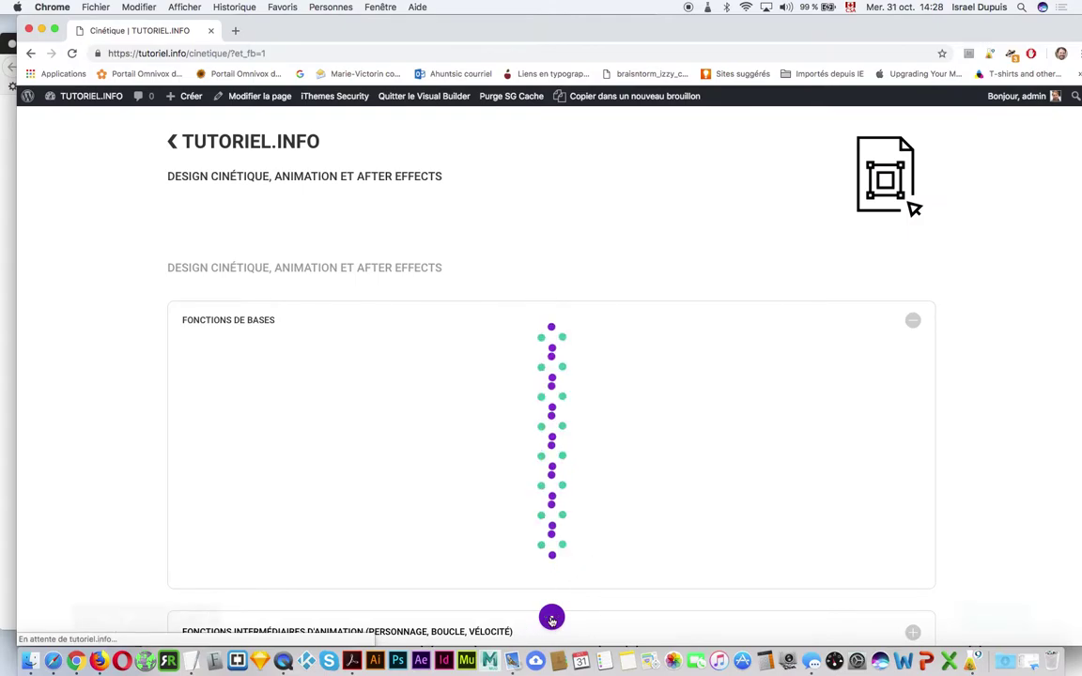
left_click(551, 617)
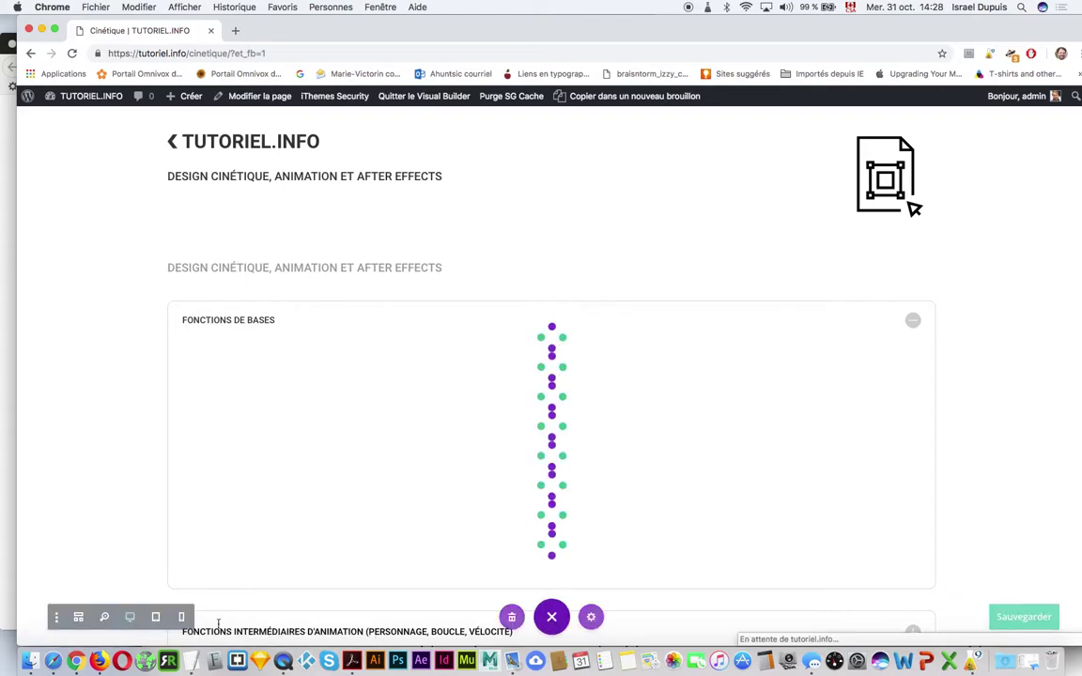
left_click(79, 617)
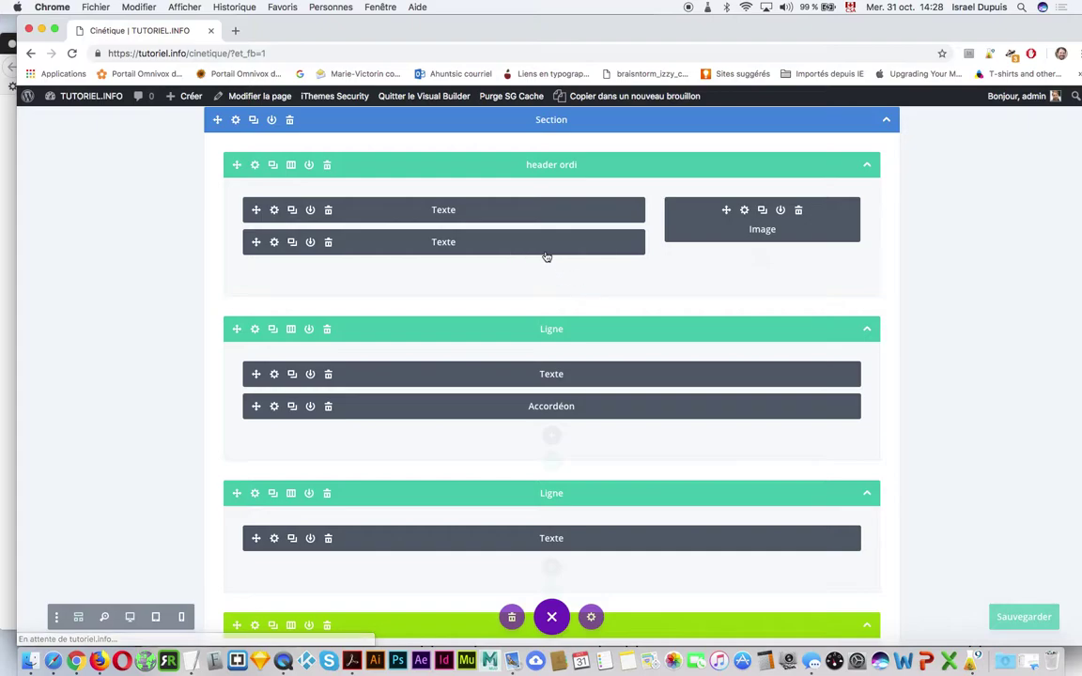
Add color: black; to the main element's custom CSS of the first header Texte module and save the page
left_click(274, 212)
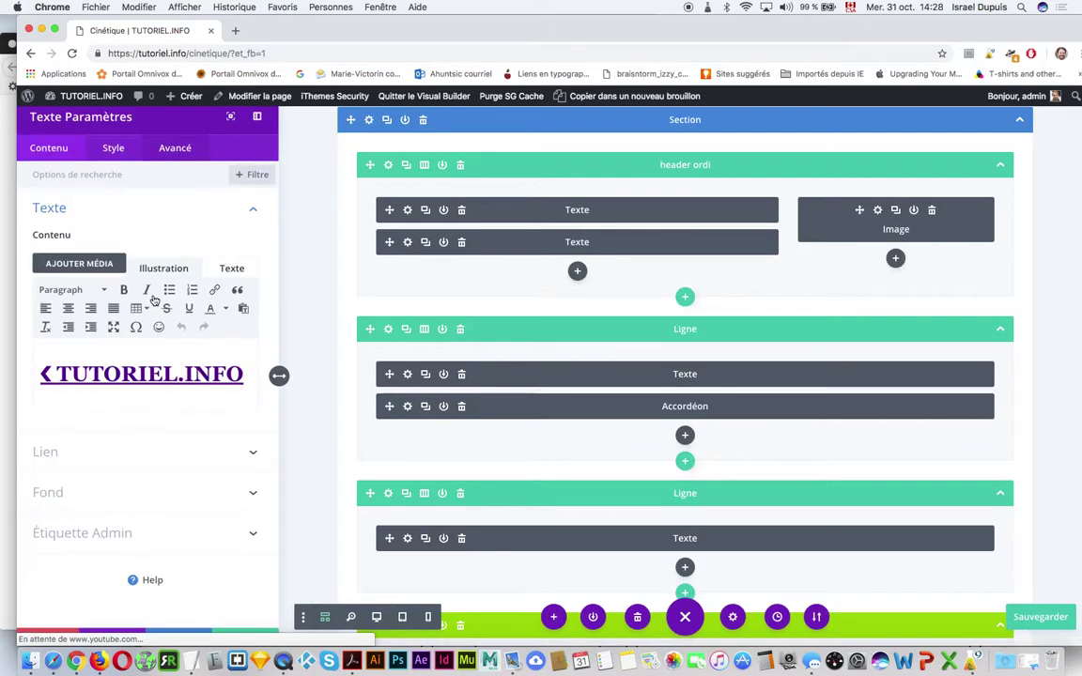
left_click(175, 164)
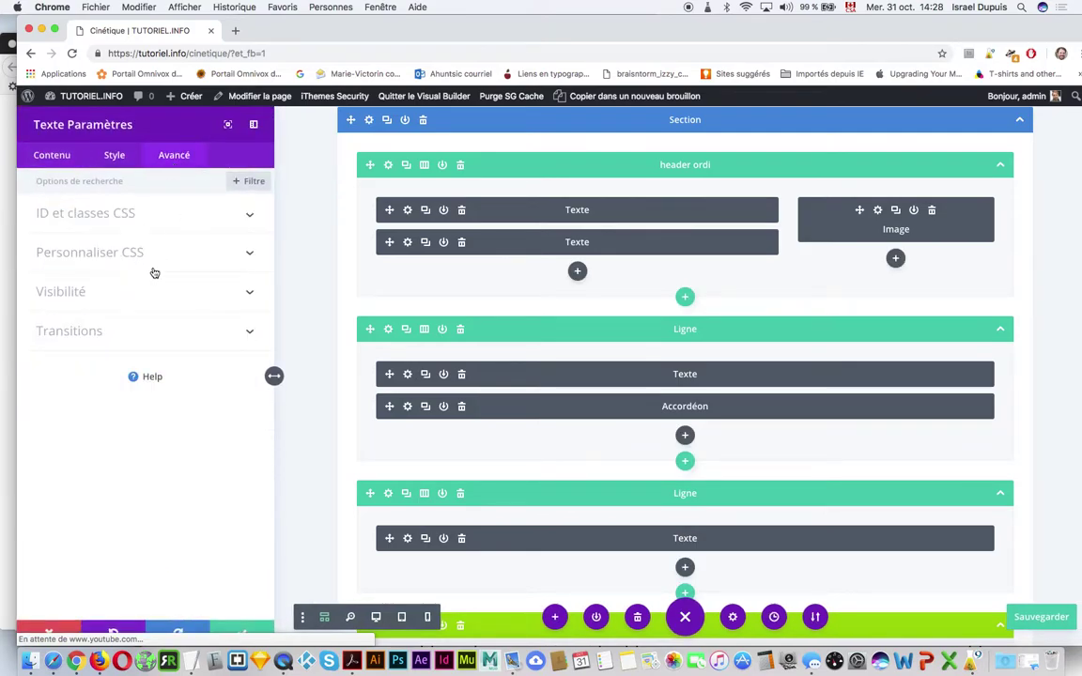
left_click(158, 255)
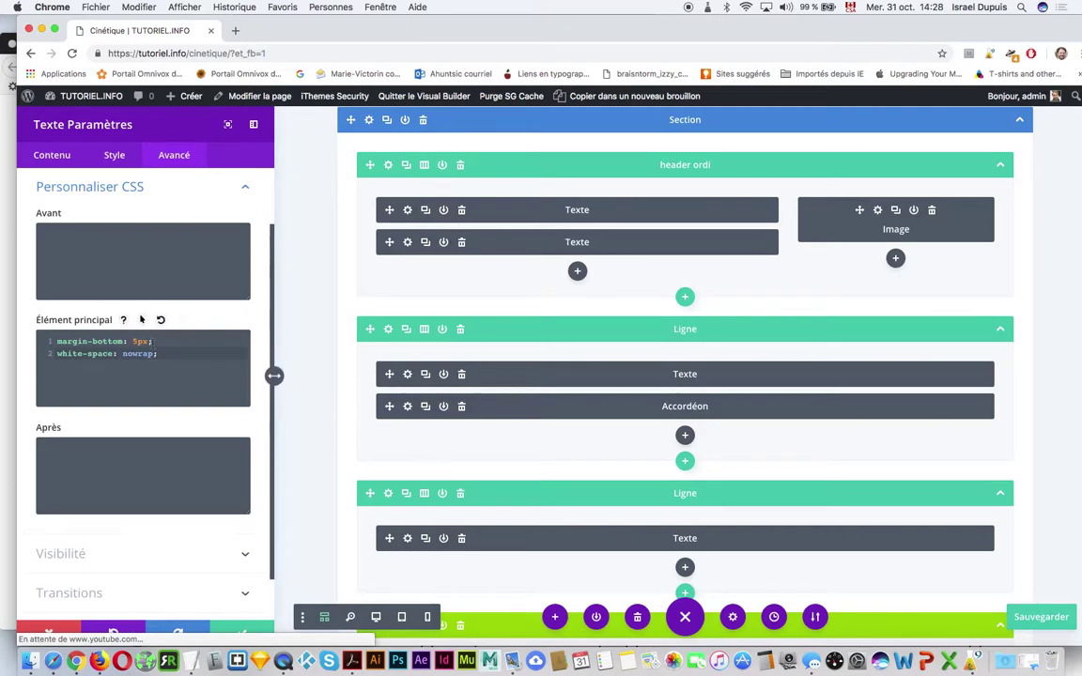
key("Return")
type("color: ")
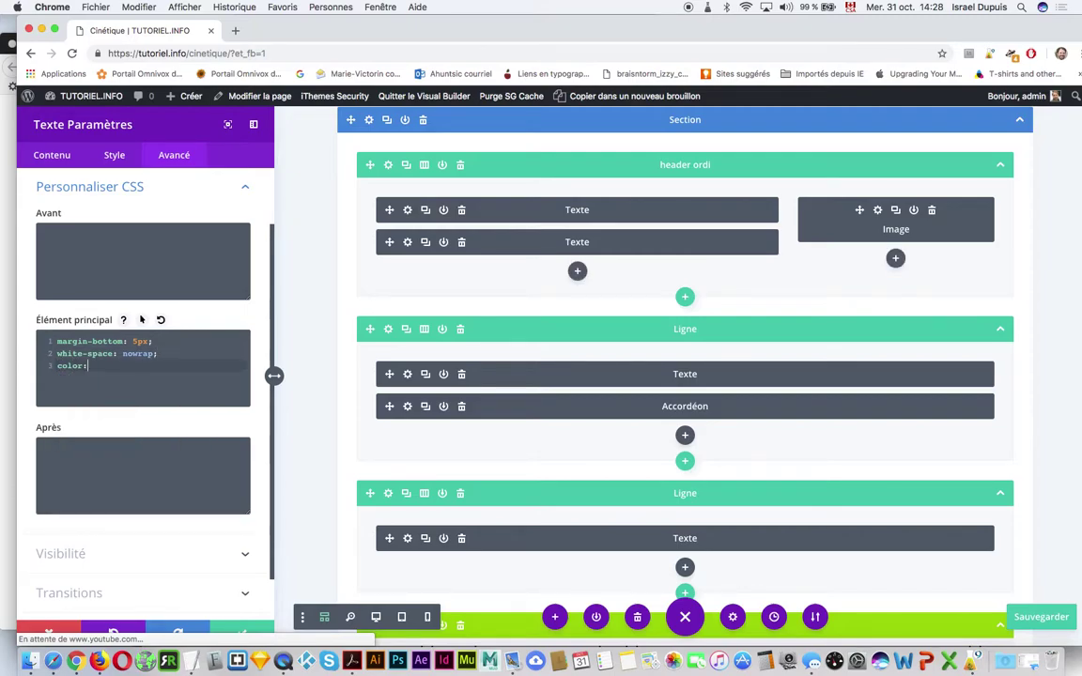
type("bla")
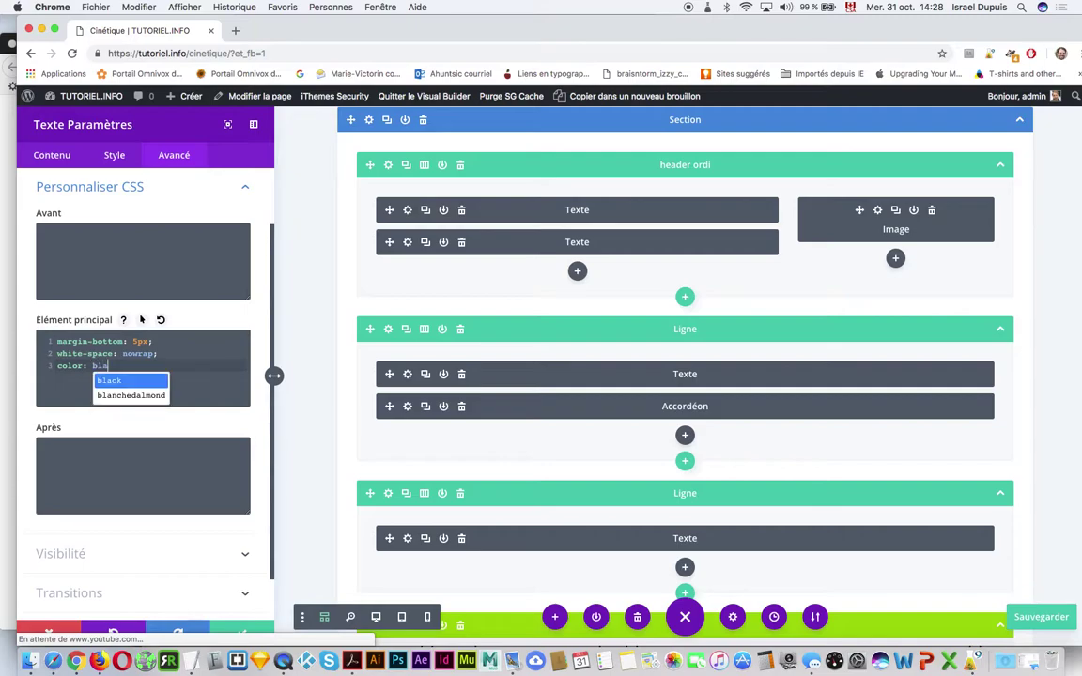
key("Return")
type(";")
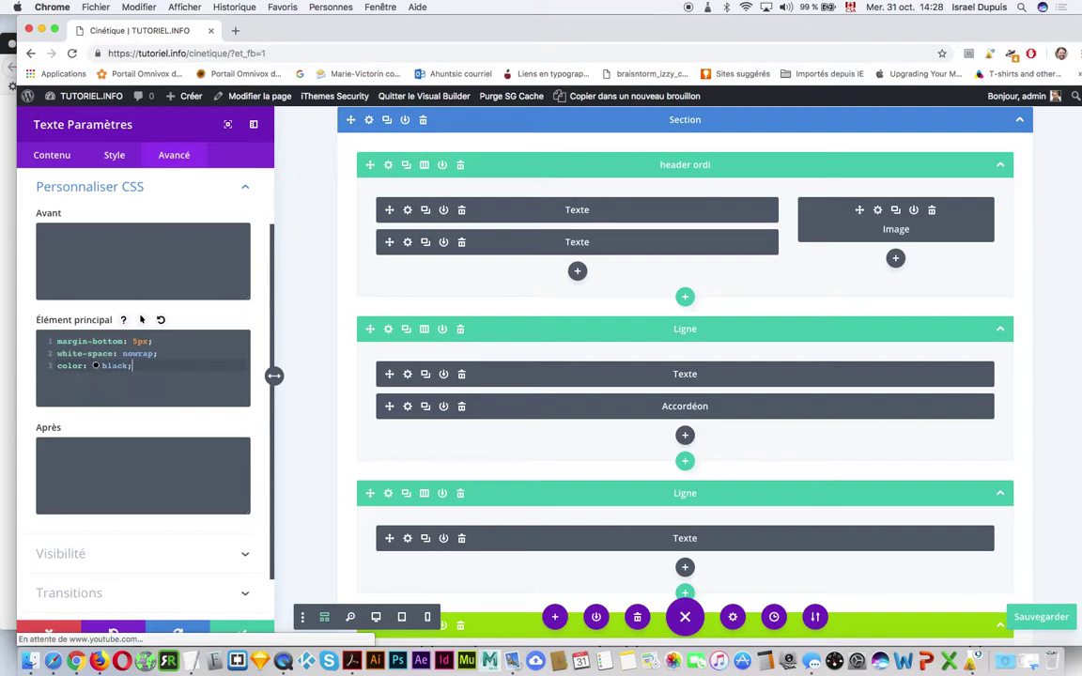
key("super+s")
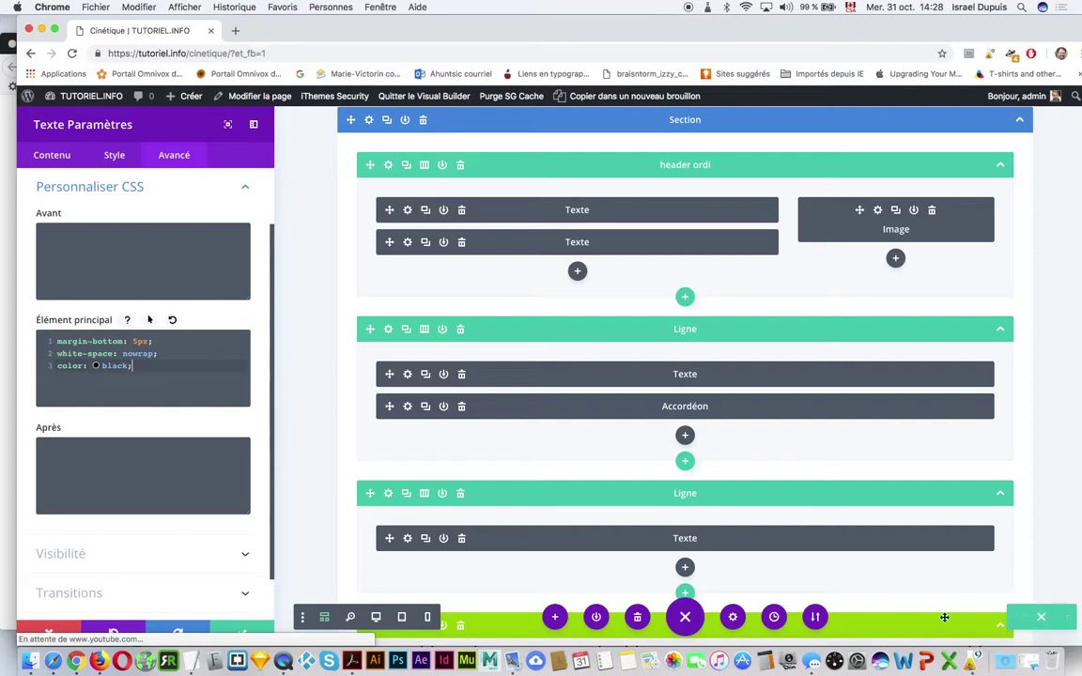
Delete the color: black; declaration from the Texte module's main element CSS
left_click_drag(140, 365, 40, 369)
key("BackSpace")
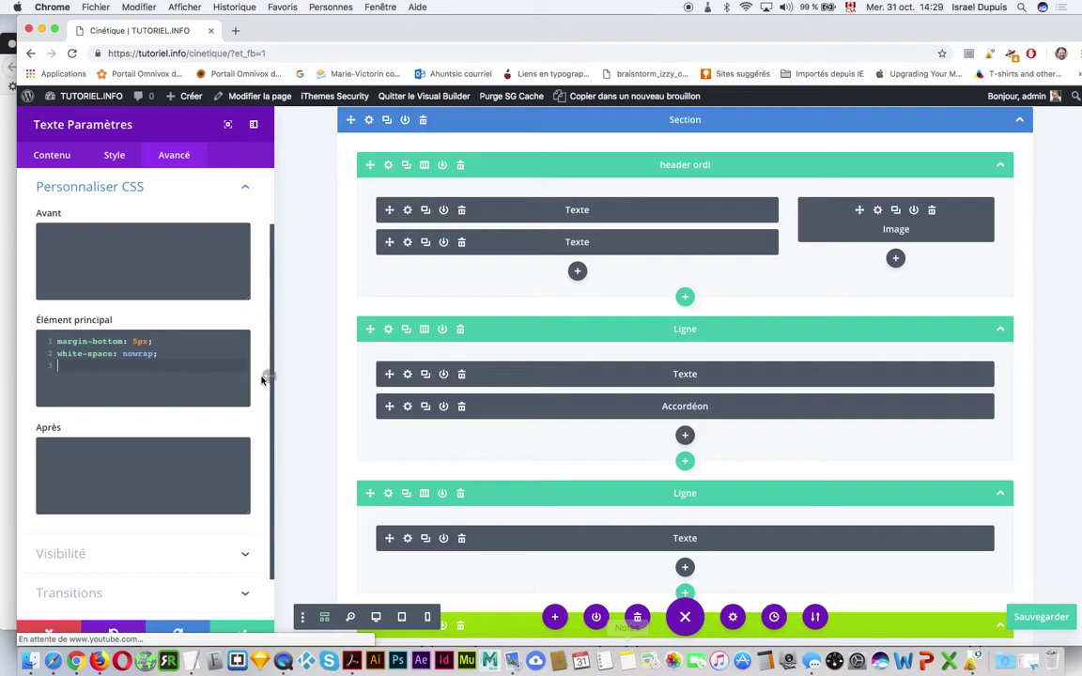
Open the page settings' advanced options and bring up the empty Personnaliser CSS field for entry
left_click(734, 618)
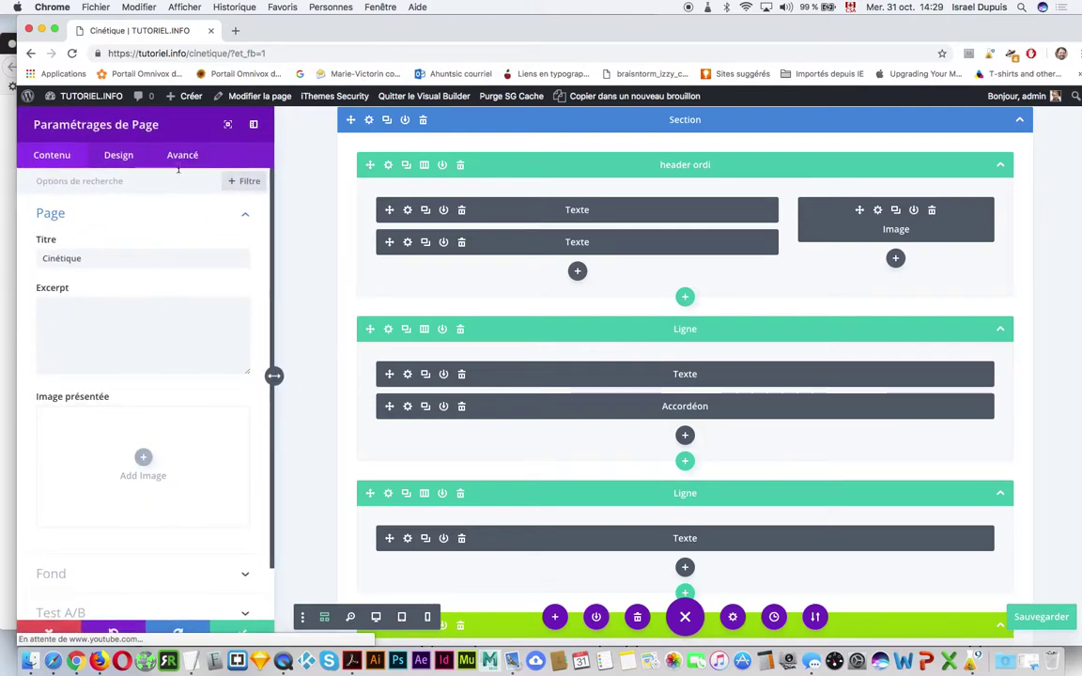
left_click(168, 154)
left_click(150, 215)
left_click(108, 263)
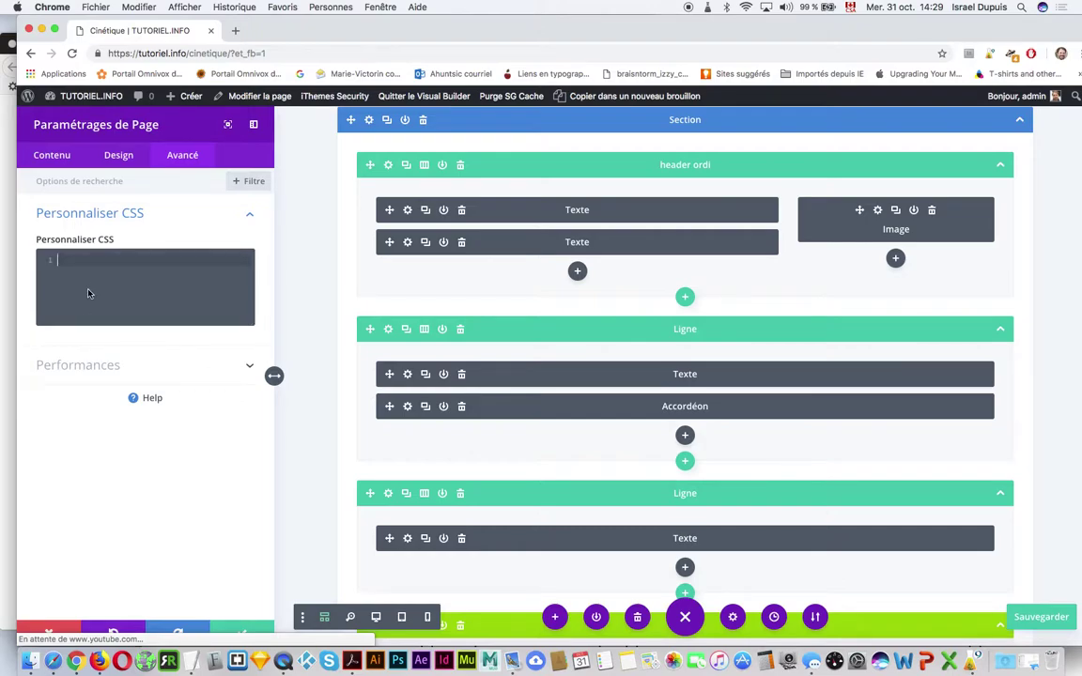